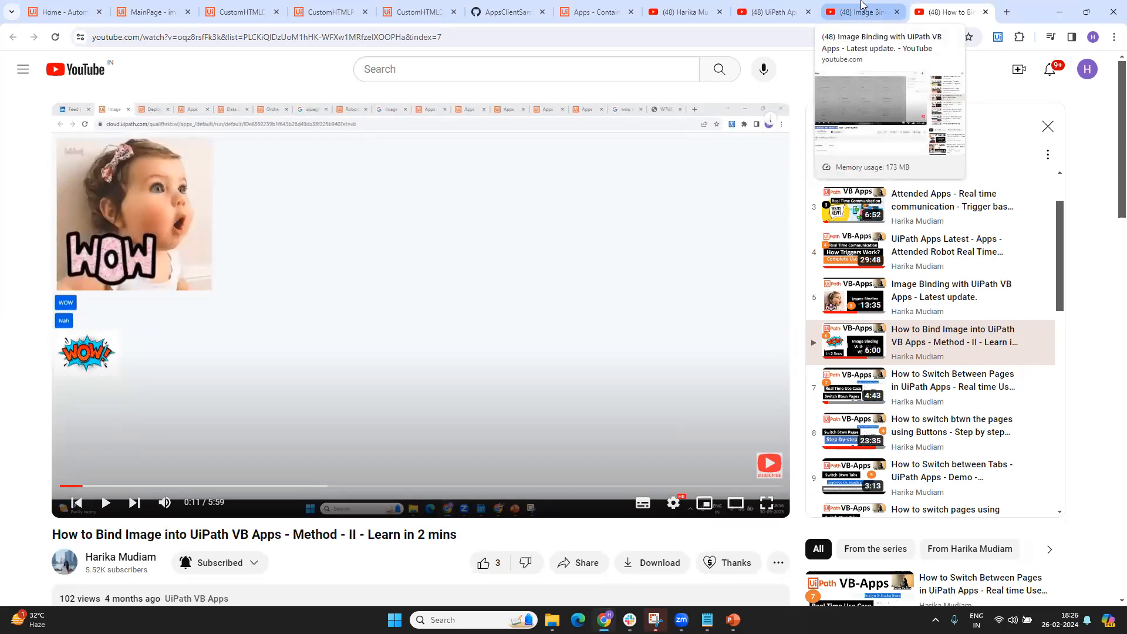
Show the page of the video "Image Binding with UiPath VB Apps - Latest update." and point out its title
left_click(861, 7)
left_click_drag(53, 416, 259, 428)
left_click(271, 419)
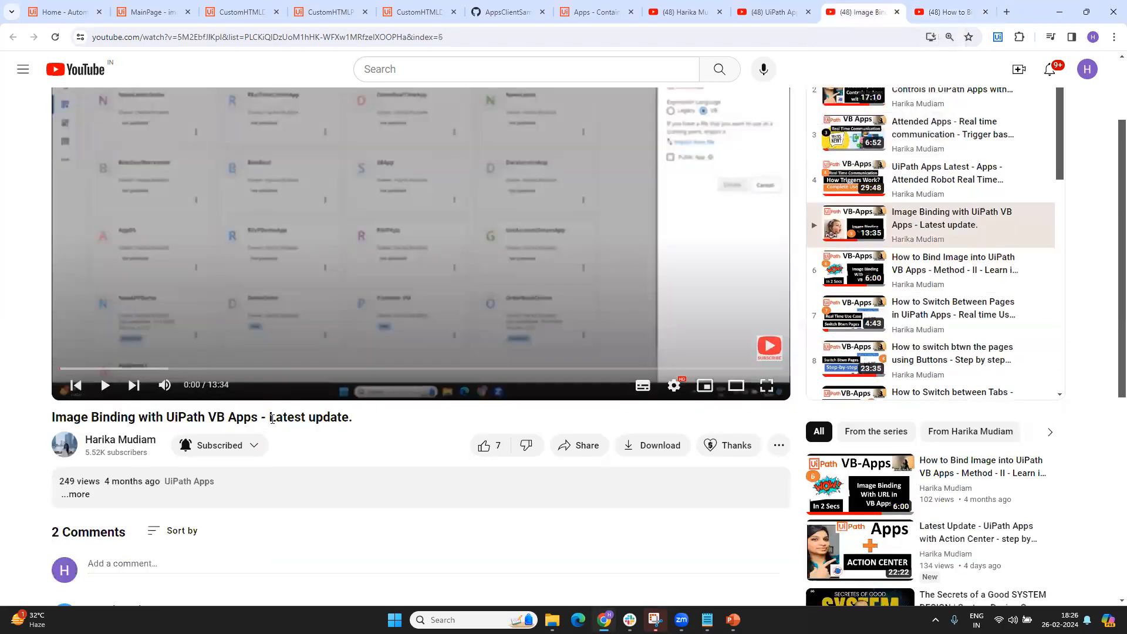
scroll(272, 419, "up", 2)
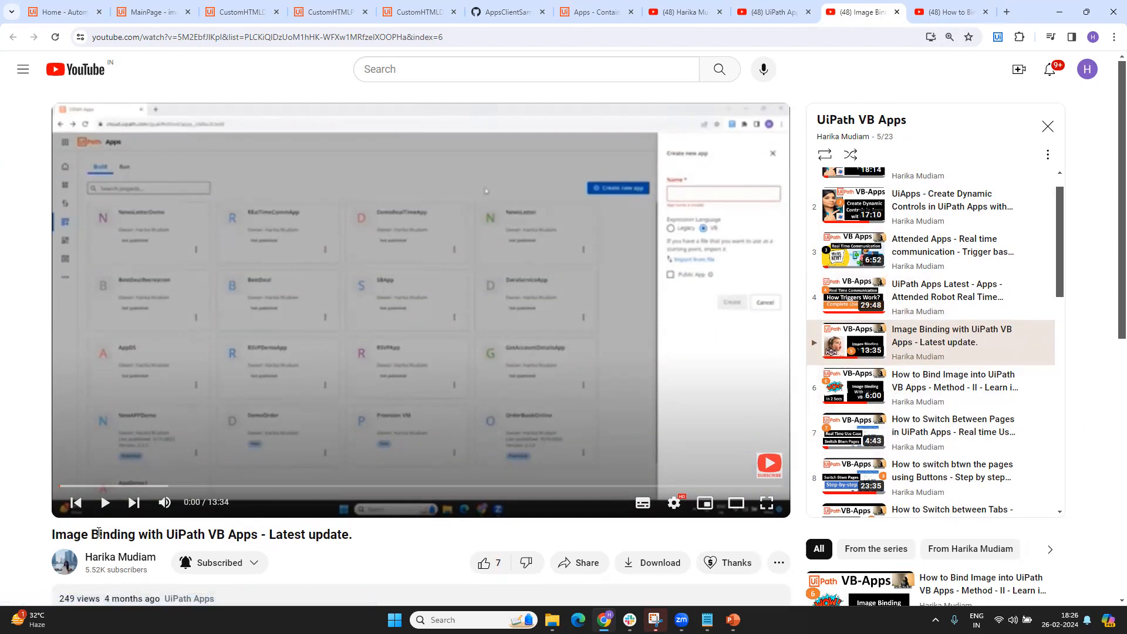
left_click_drag(100, 535, 371, 544)
left_click(370, 544)
left_click_drag(99, 535, 399, 540)
left_click(400, 543)
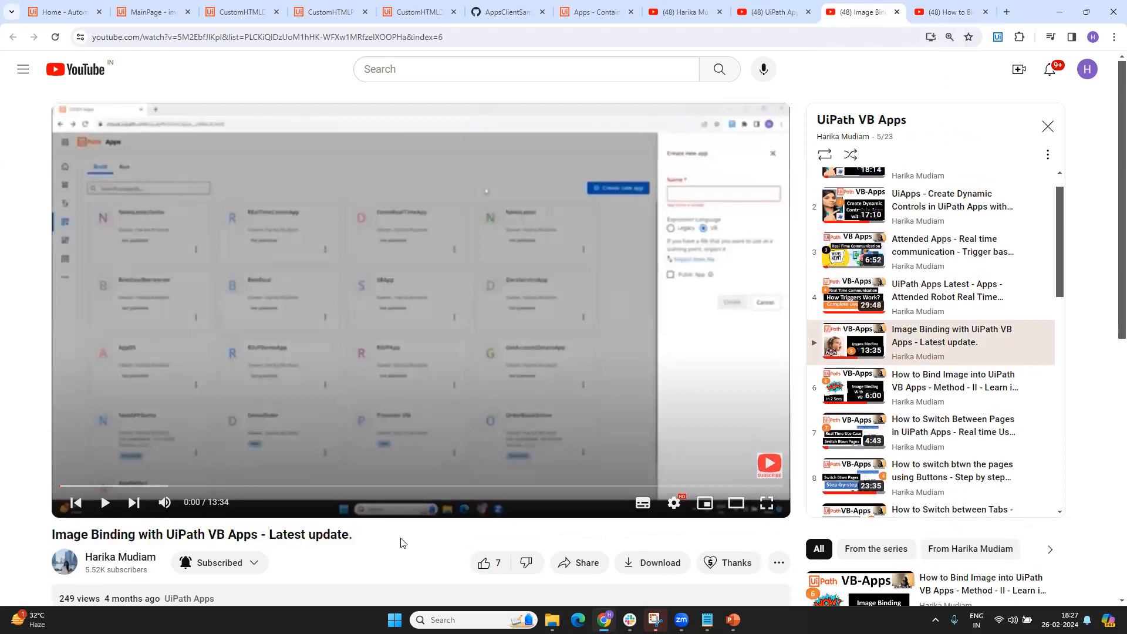
Show the page of the video "How to Bind Image into UiPath VB Apps - Method - II" and highlight its title
left_click(914, 14)
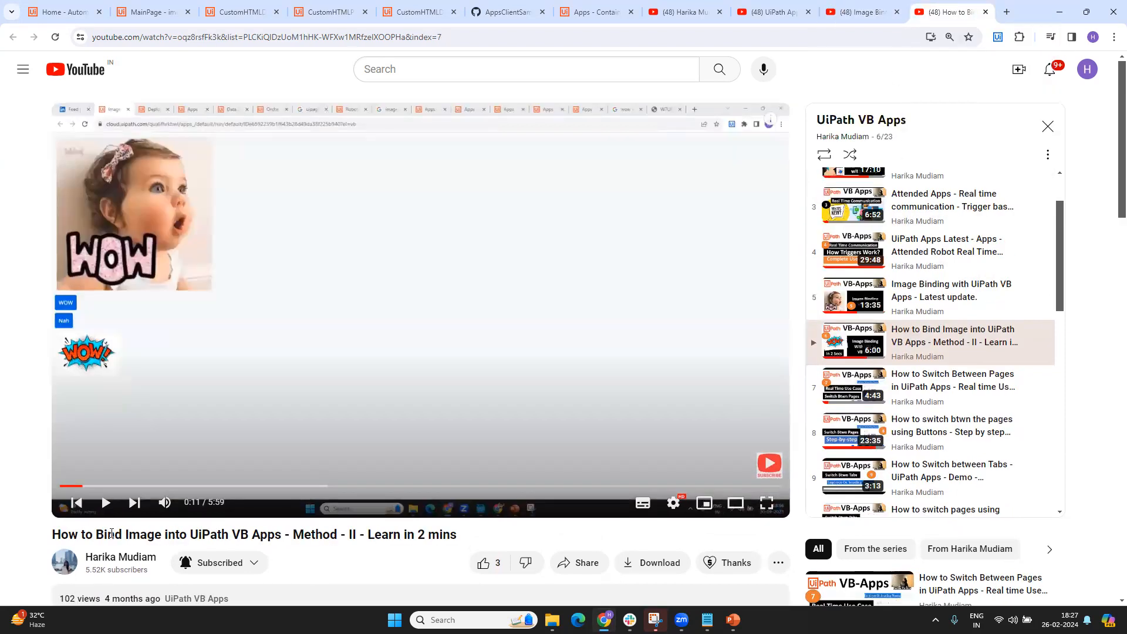
left_click_drag(115, 534, 457, 531)
left_click(431, 550)
left_click_drag(167, 534, 473, 539)
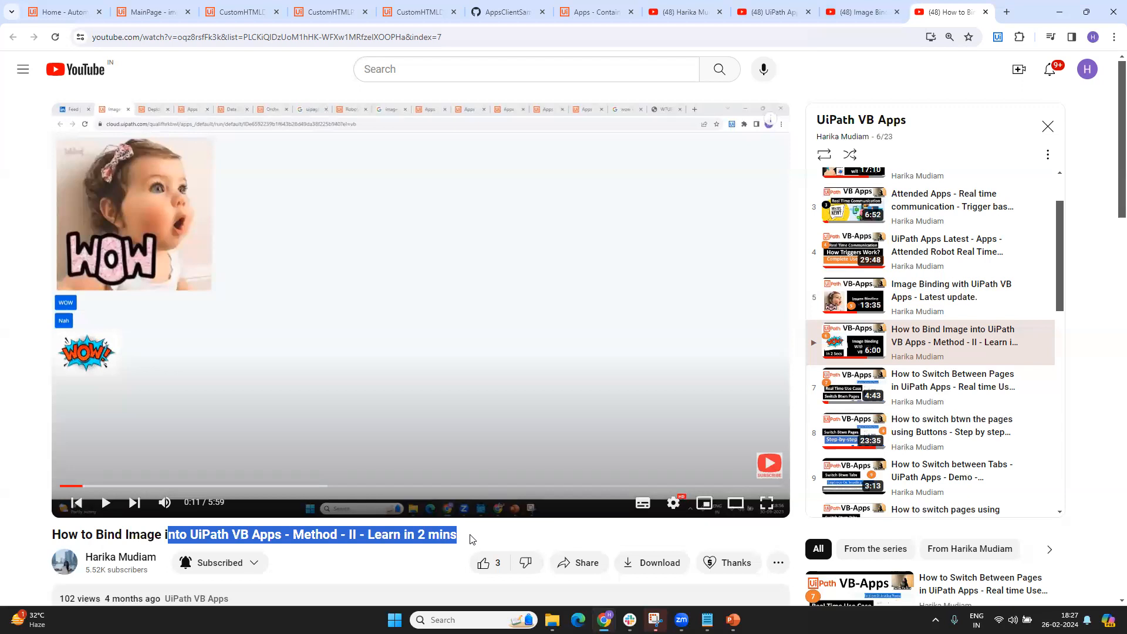
left_click(472, 539)
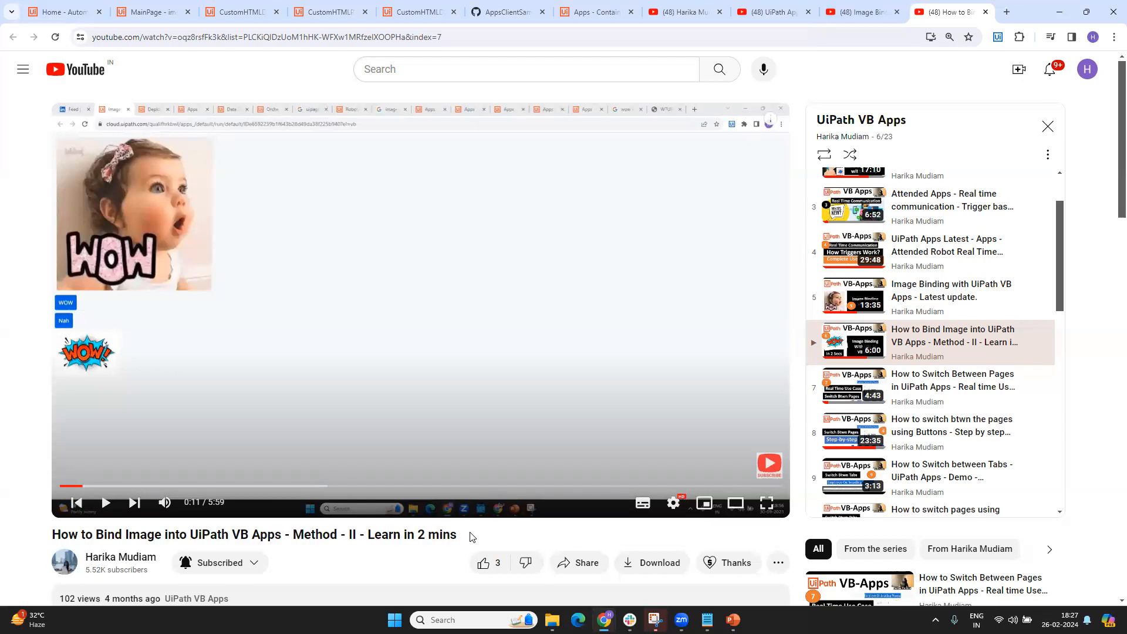
Switch to the imgDemo app in UiPath App Studio, upload last week's PNG from Downloads as media and expand the Media group
left_click(238, 6)
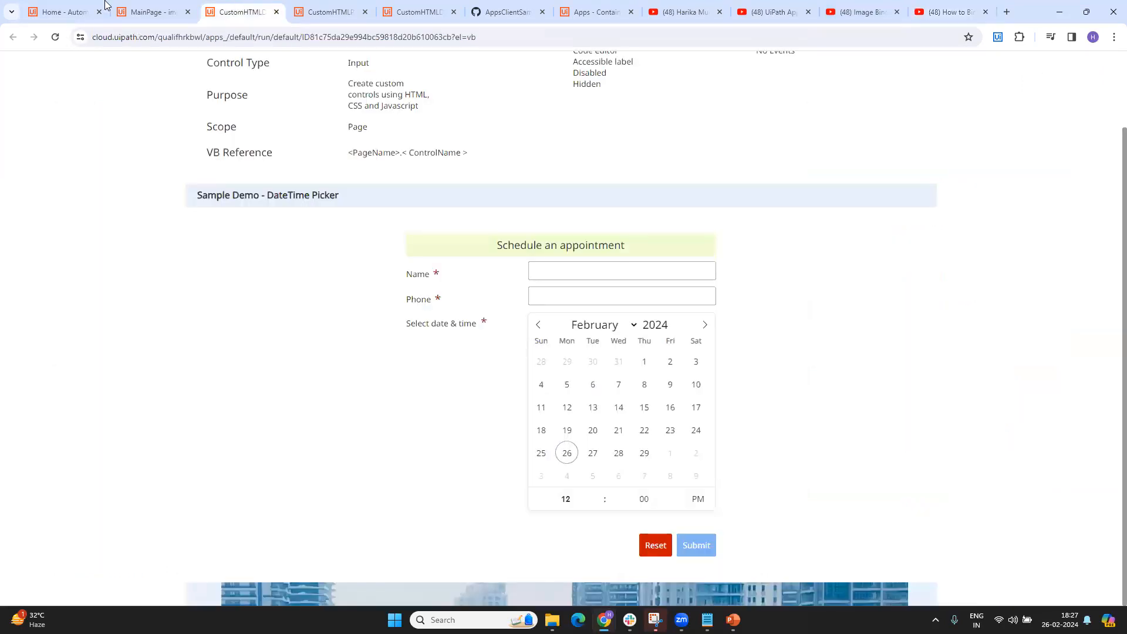
left_click(149, 11)
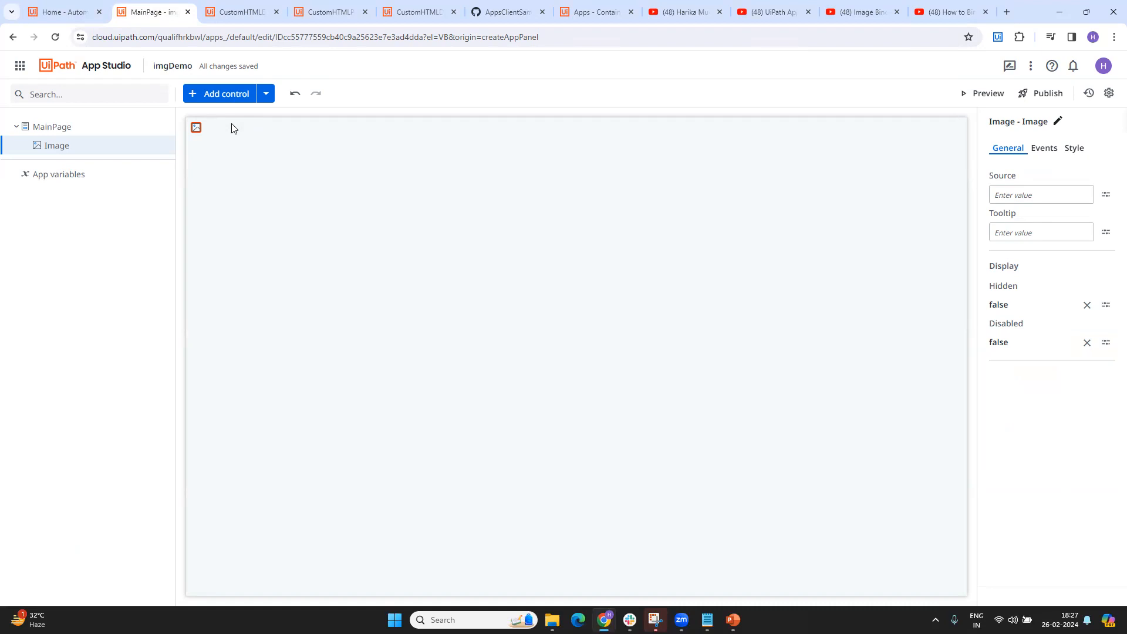
left_click(266, 94)
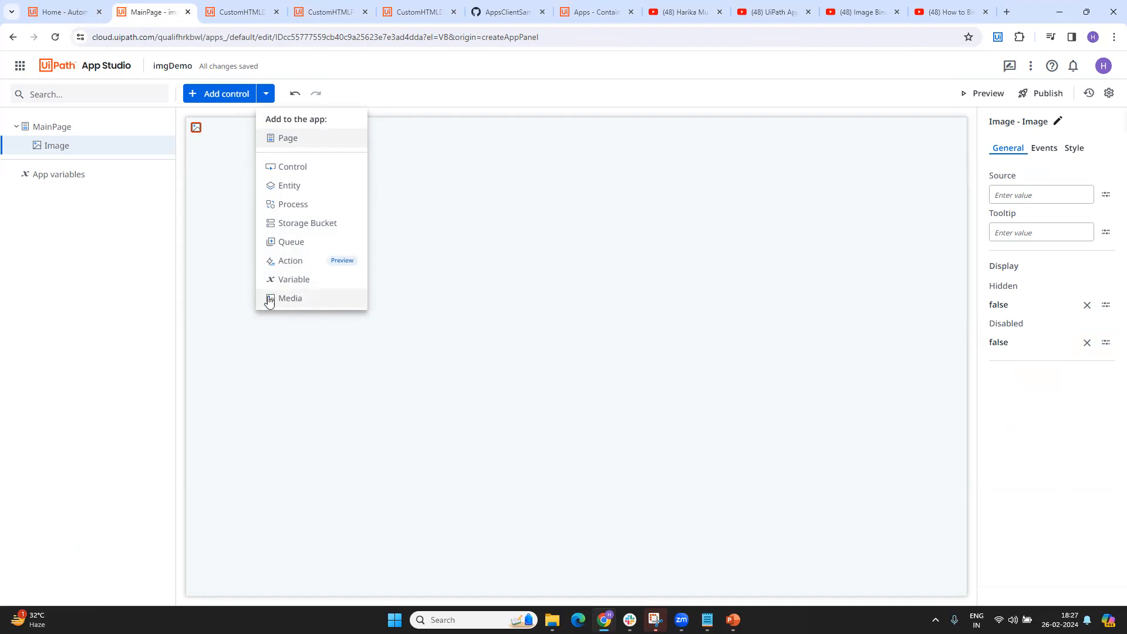
left_click(307, 300)
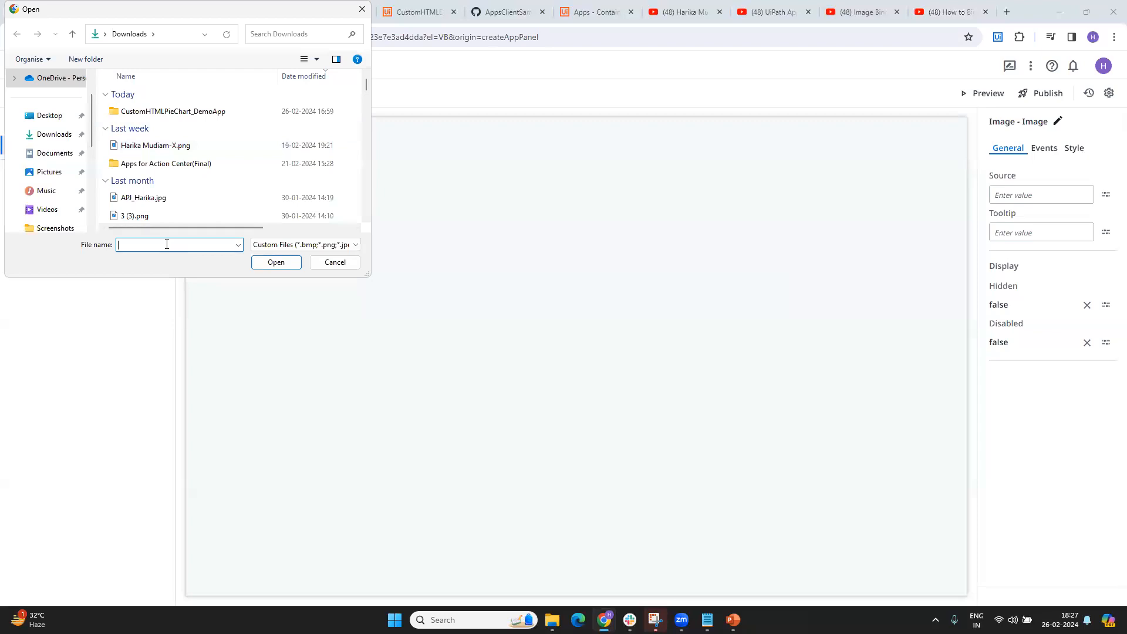
left_click(147, 150)
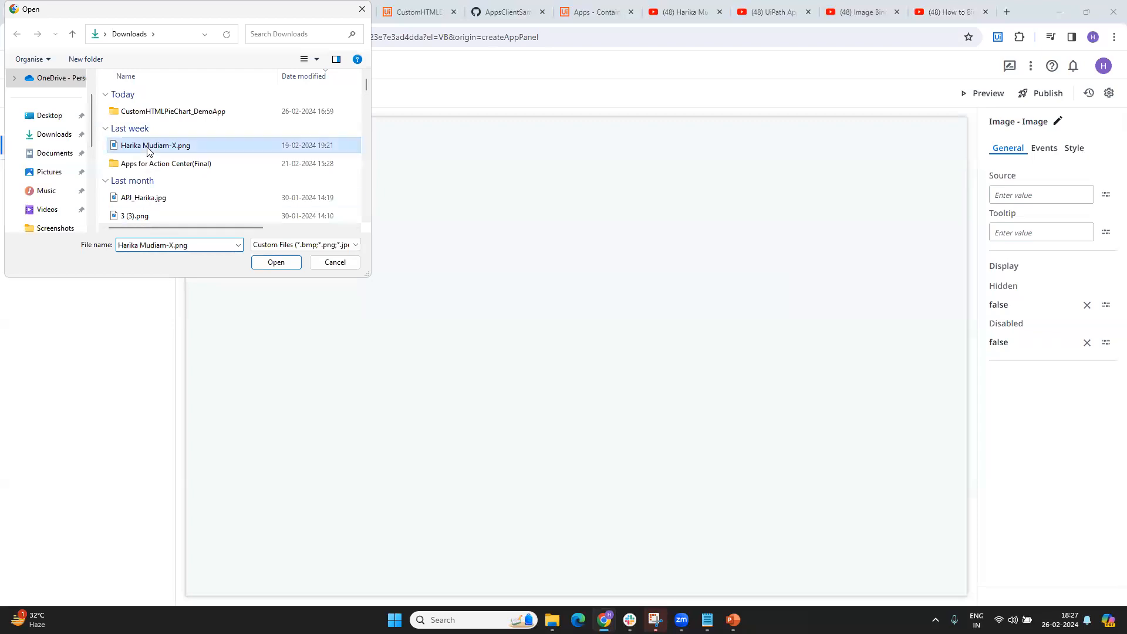
left_click(278, 266)
left_click(14, 204)
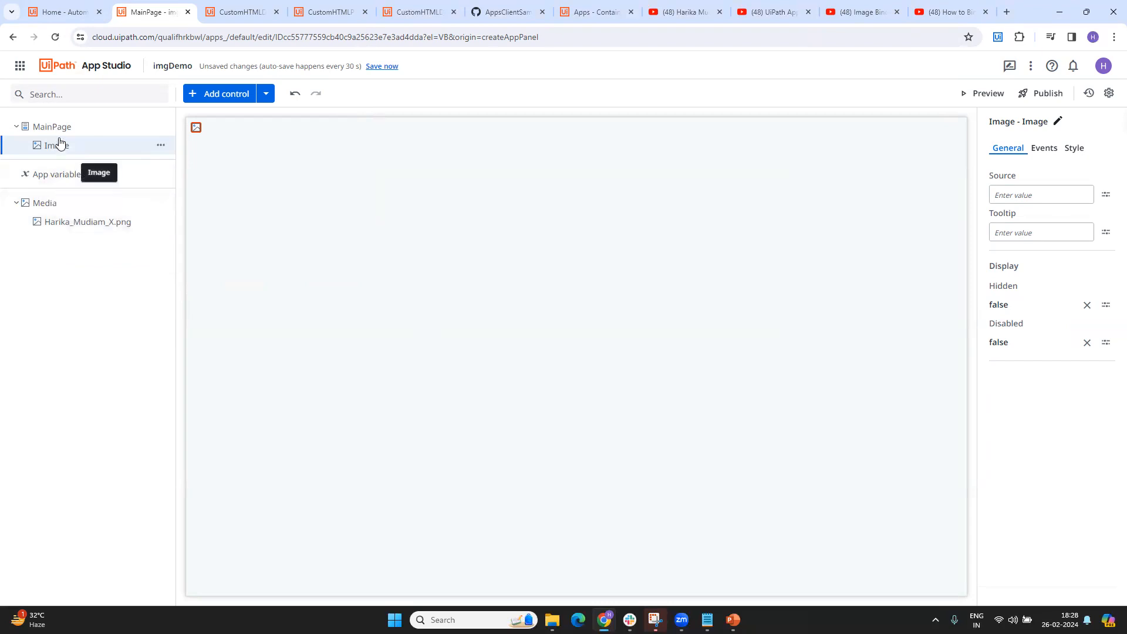
Find the Image control and add a second one to MainPage below the existing image
left_click(219, 95)
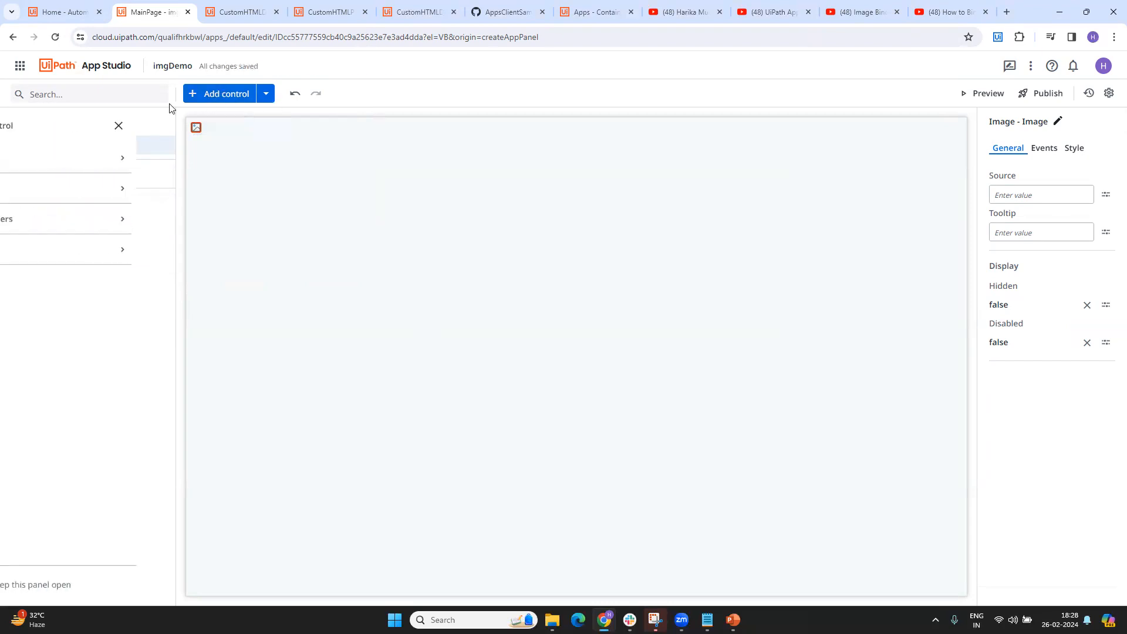
type("image")
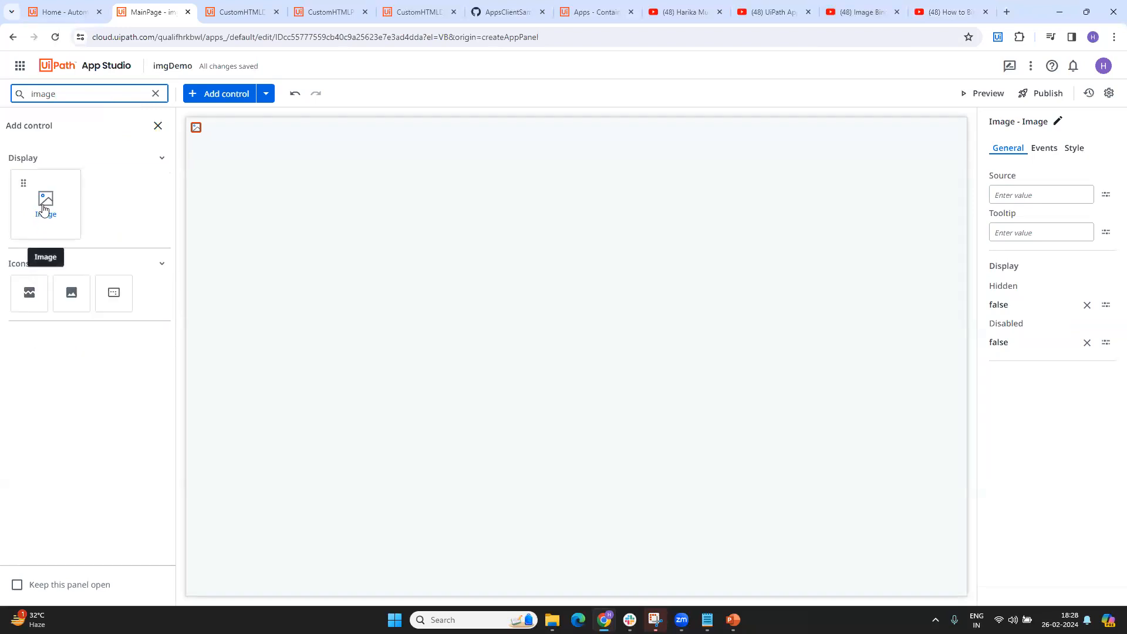
left_click_drag(44, 209, 219, 194)
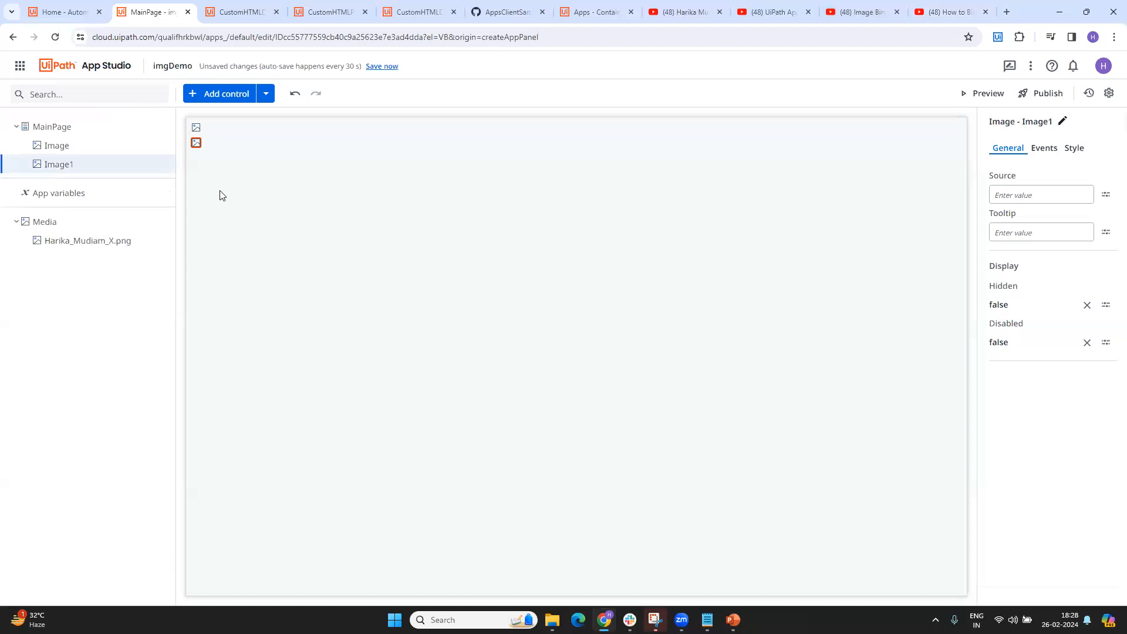
left_click(196, 127)
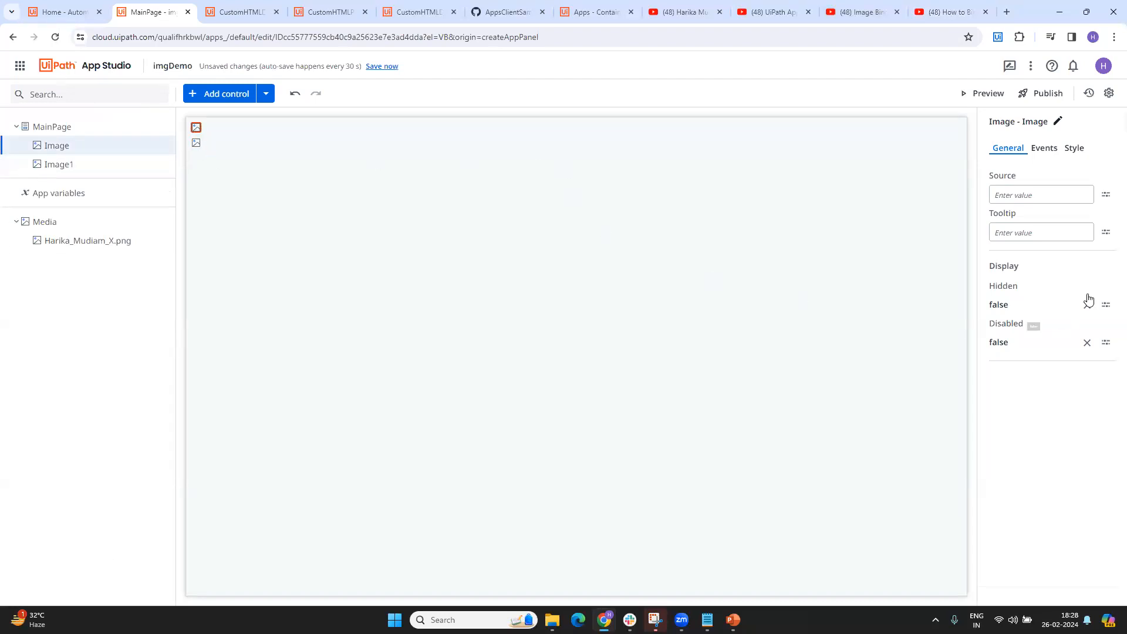
left_click(1104, 194)
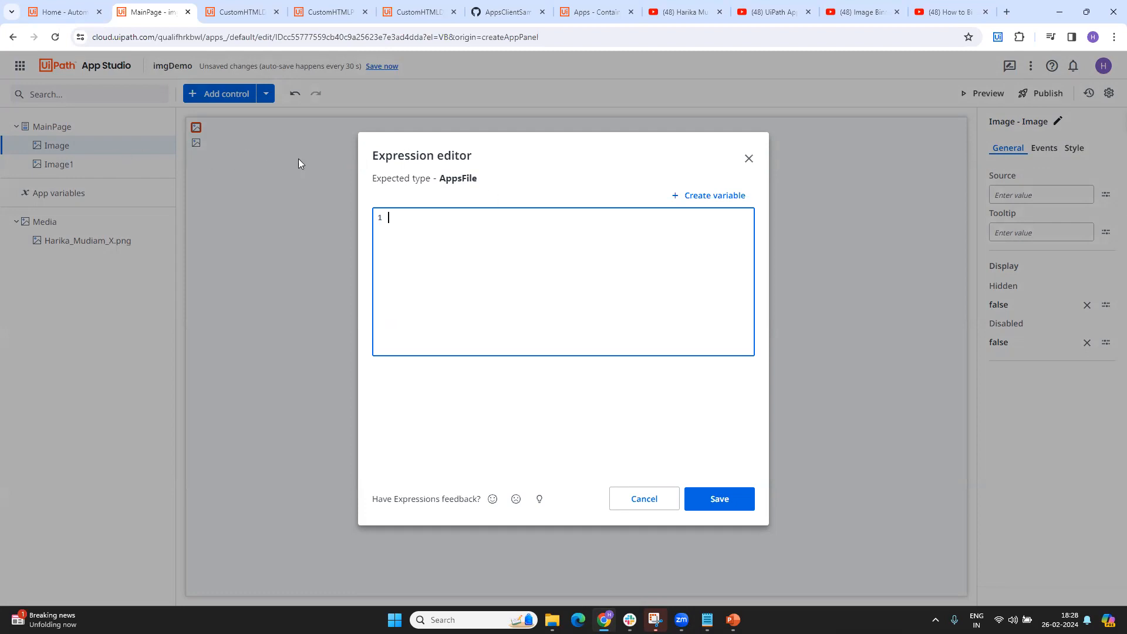
left_click(441, 183)
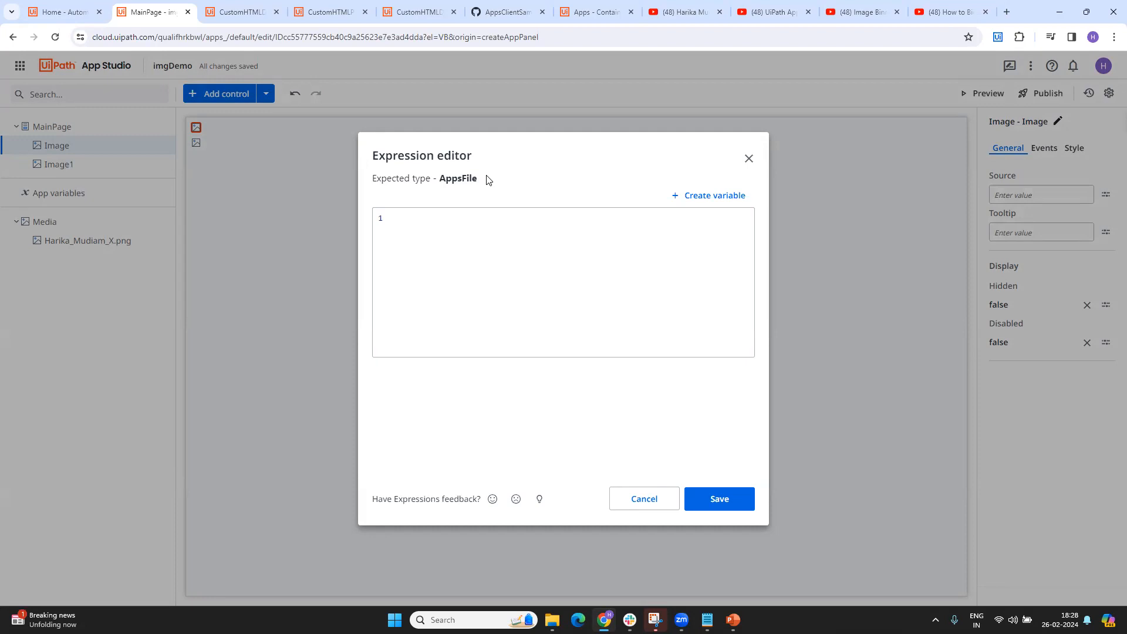
left_click(475, 259)
type("media")
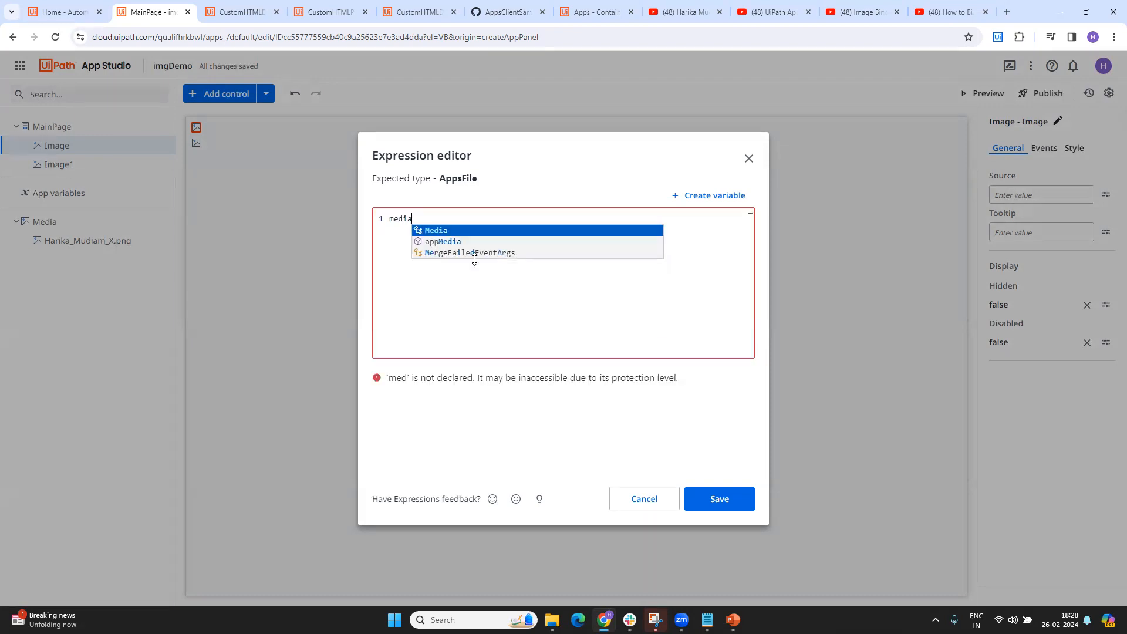
key("Return")
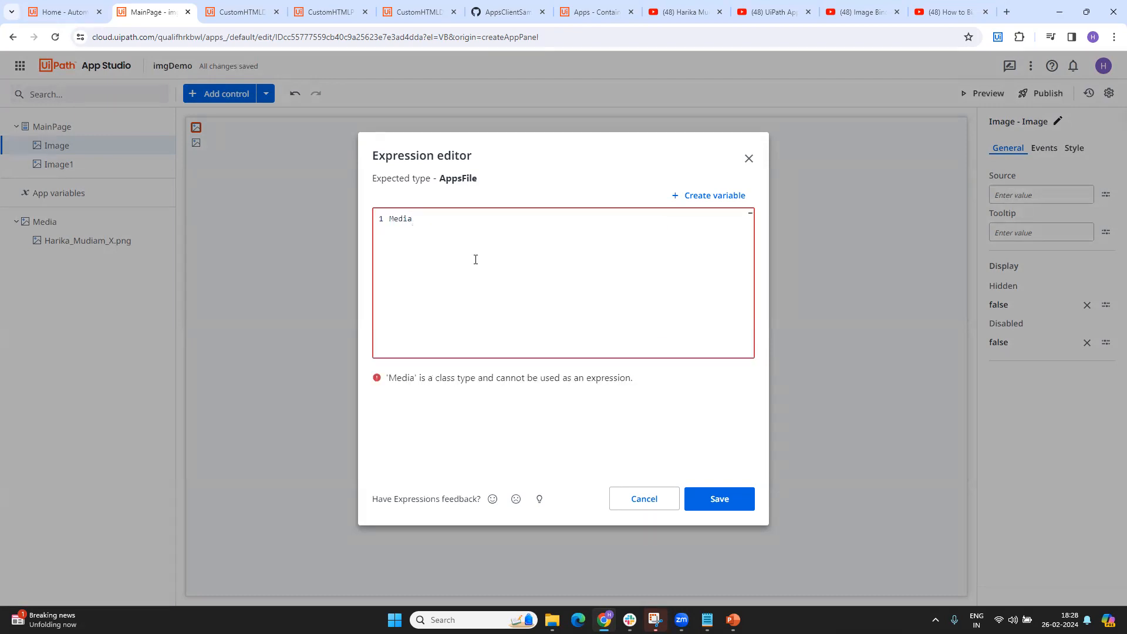
type(".")
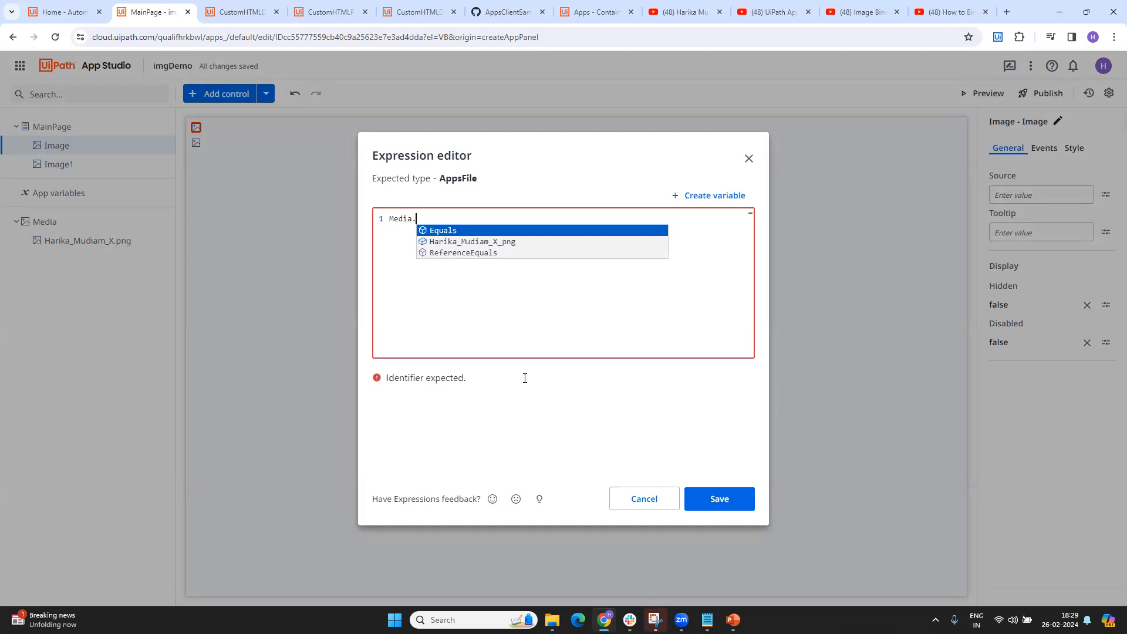
left_click(637, 506)
Upload the JPG dated 30-01-2024 from the Downloads folder as another media file of the app
left_click(262, 94)
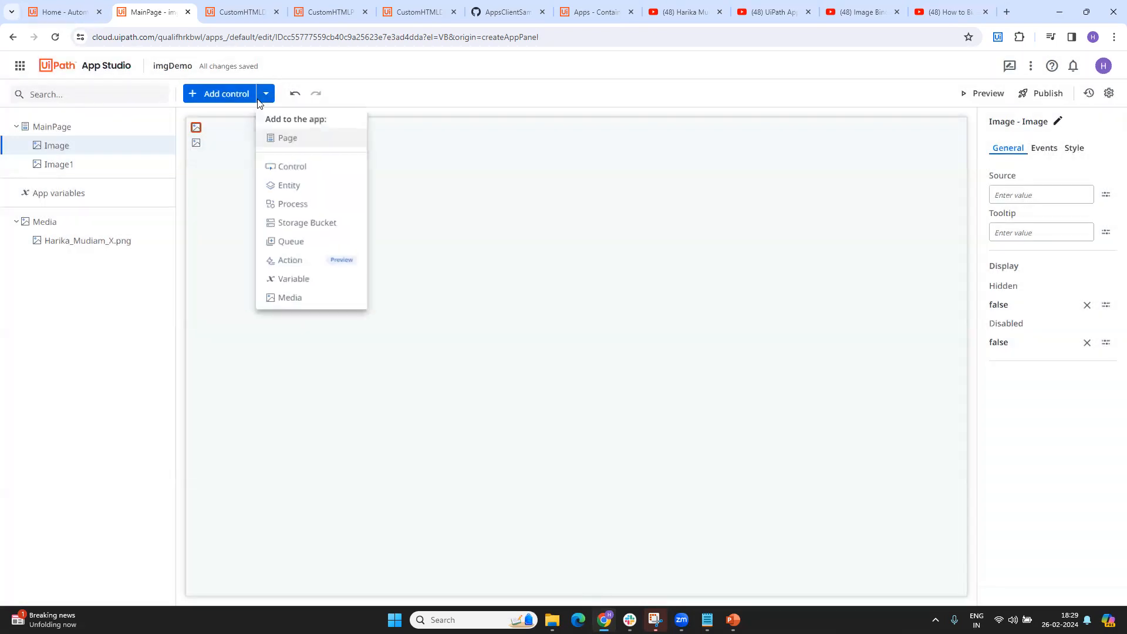
left_click(271, 294)
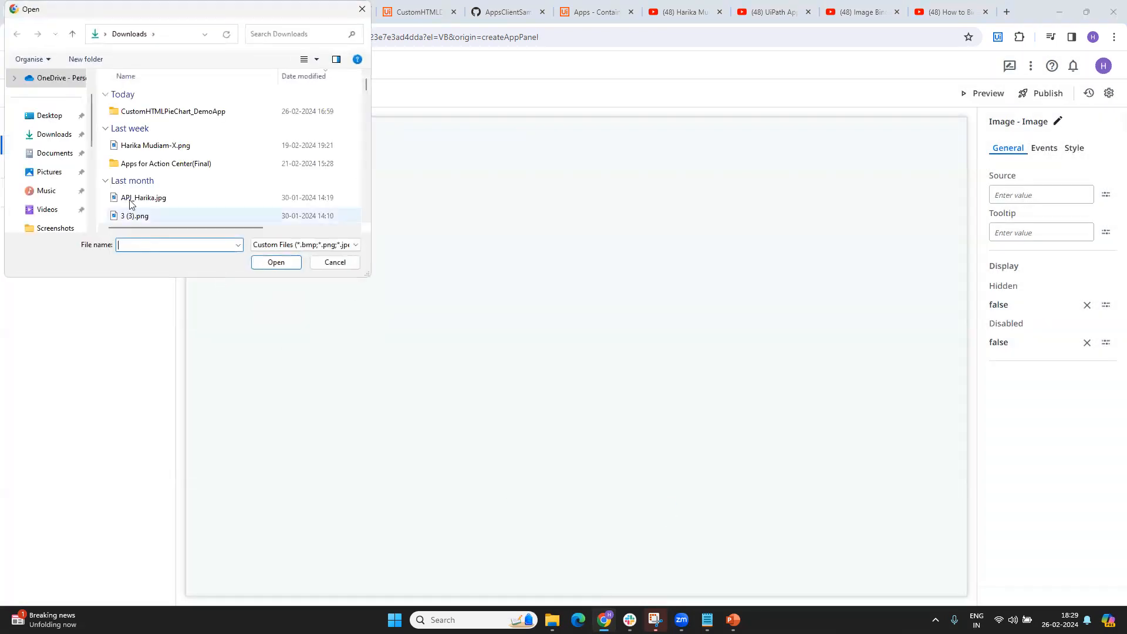
left_click(136, 198)
left_click(278, 265)
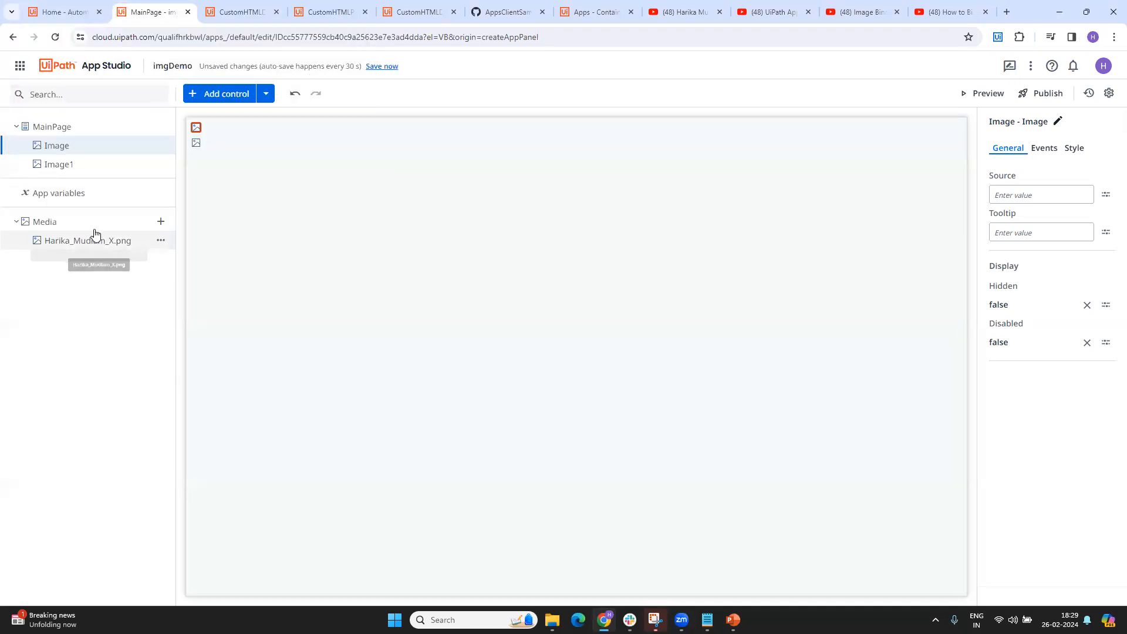
Bind the first Image control's source to the uploaded PNG through a Media expression, save it and preview the app
left_click(208, 131)
left_click(1039, 149)
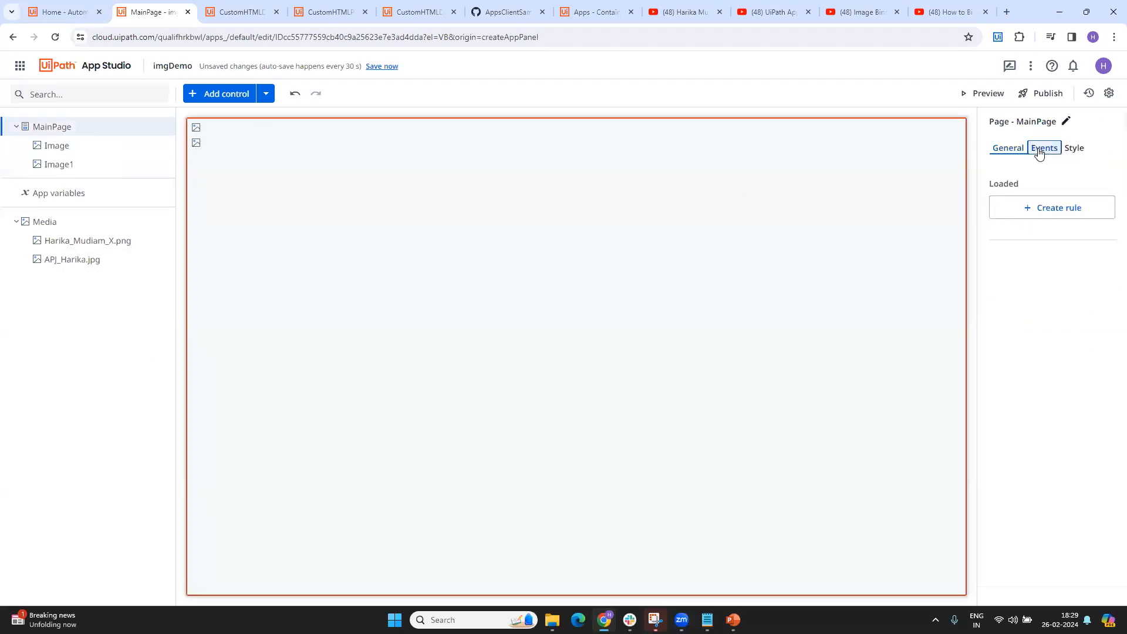
left_click(196, 127)
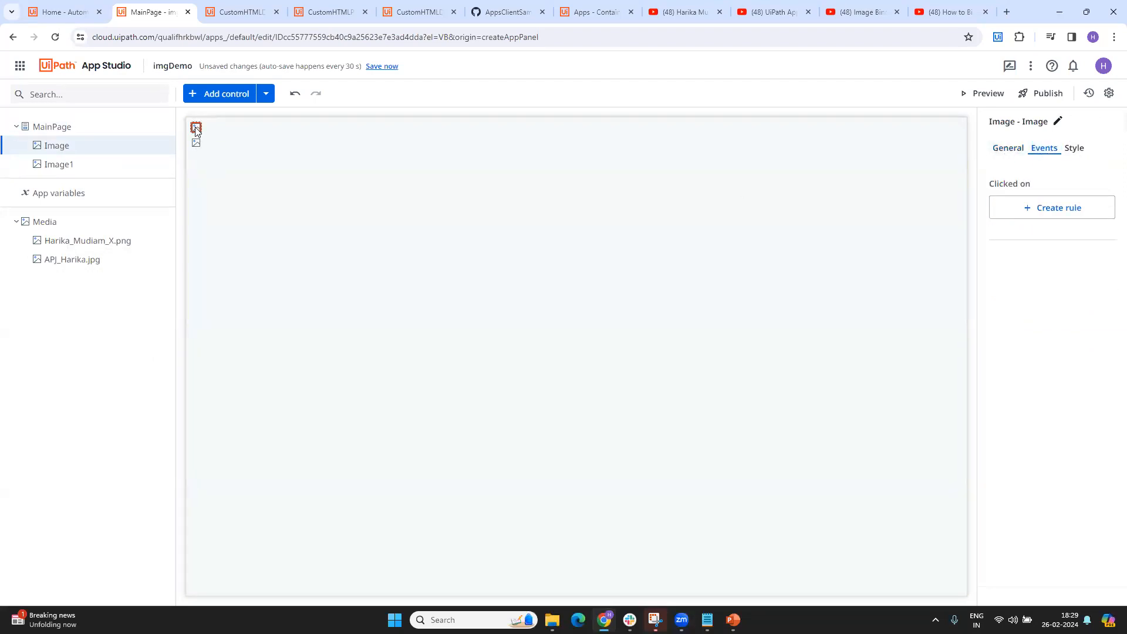
left_click(1008, 147)
left_click(1105, 194)
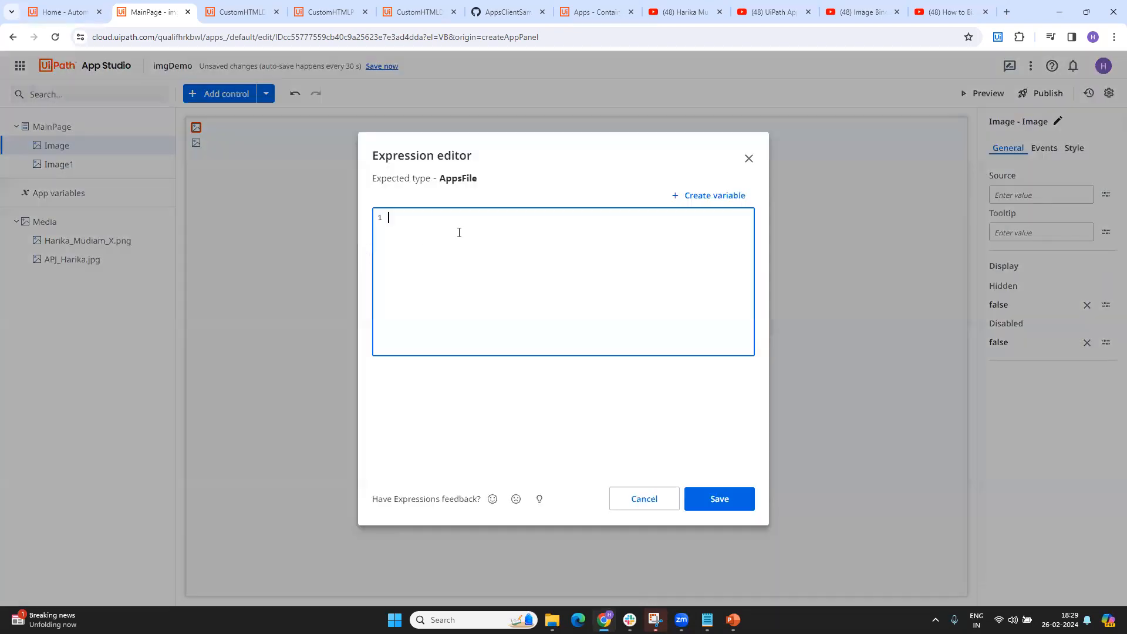
type("media")
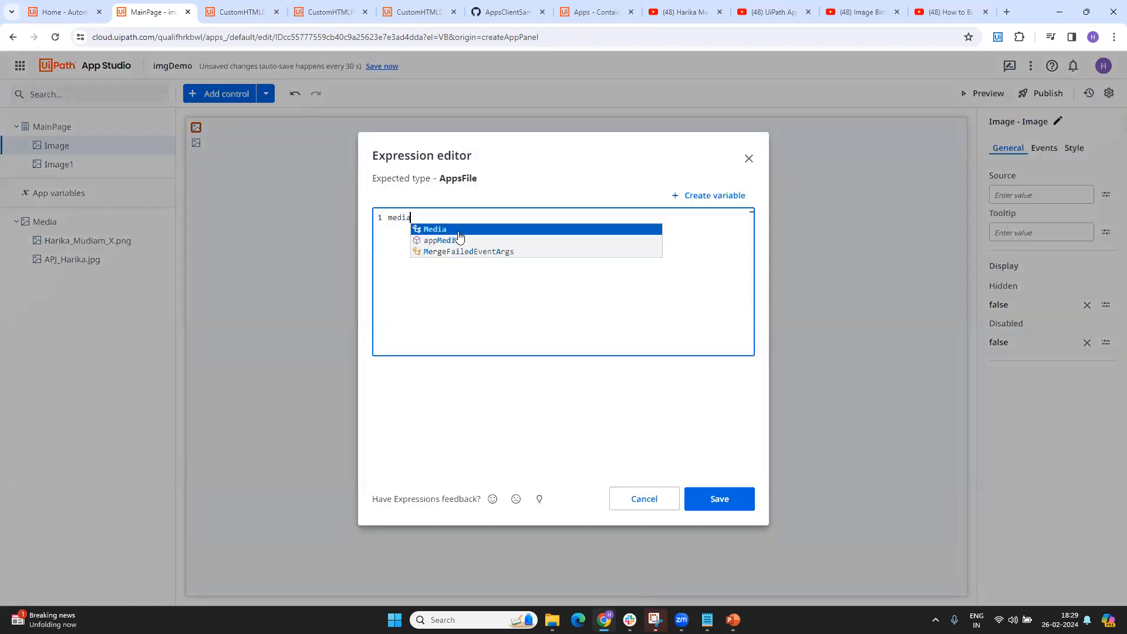
left_click(458, 232)
type(".")
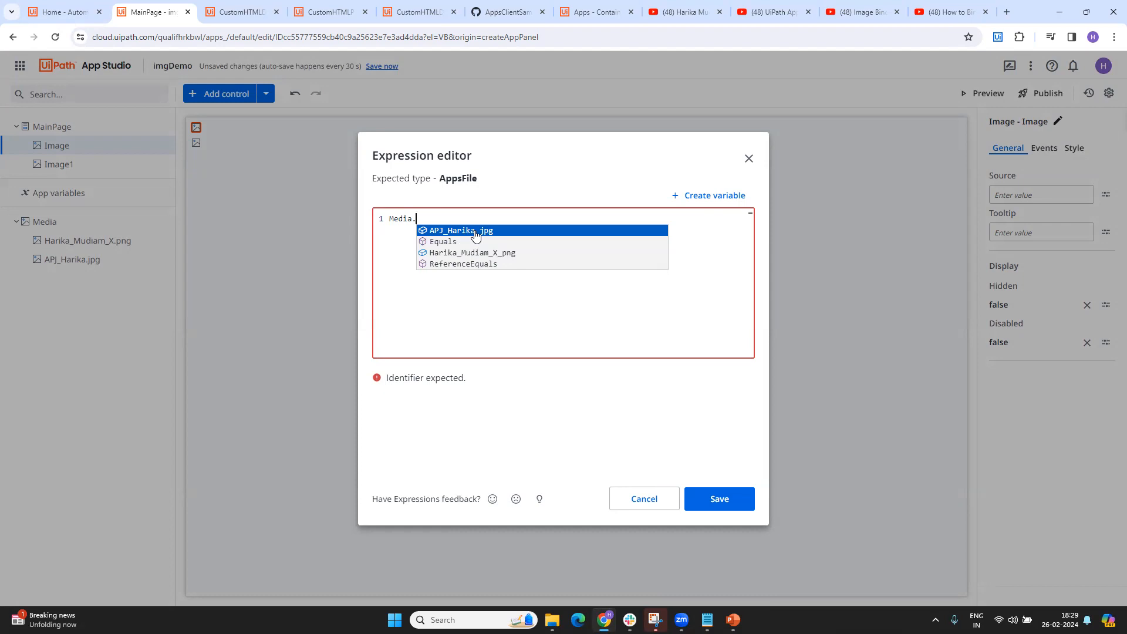
left_click(491, 253)
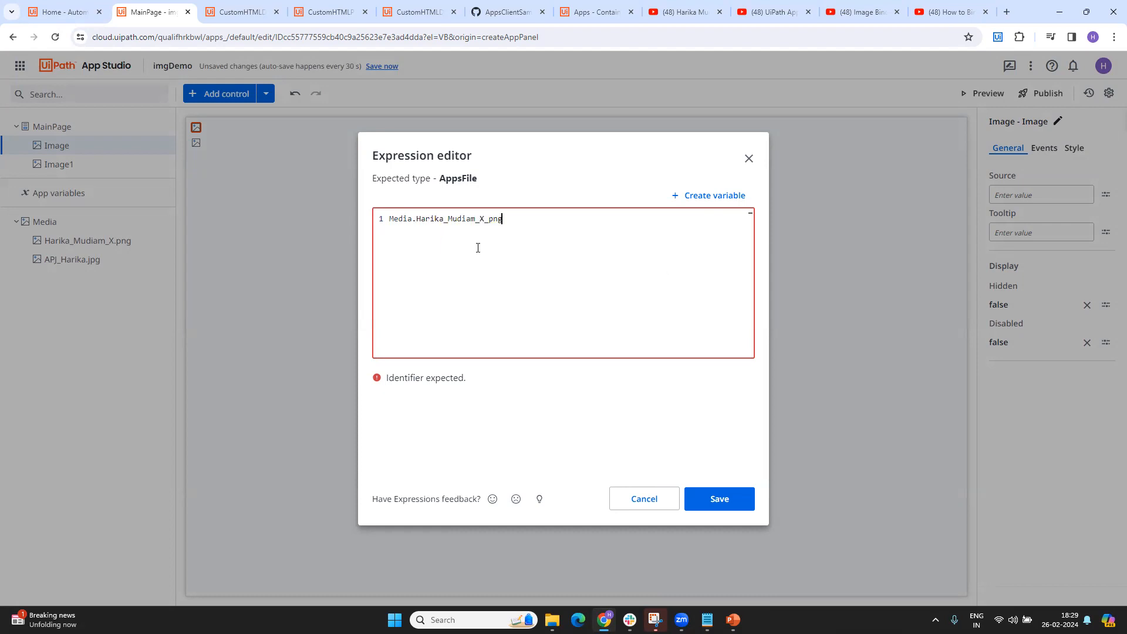
left_click(716, 499)
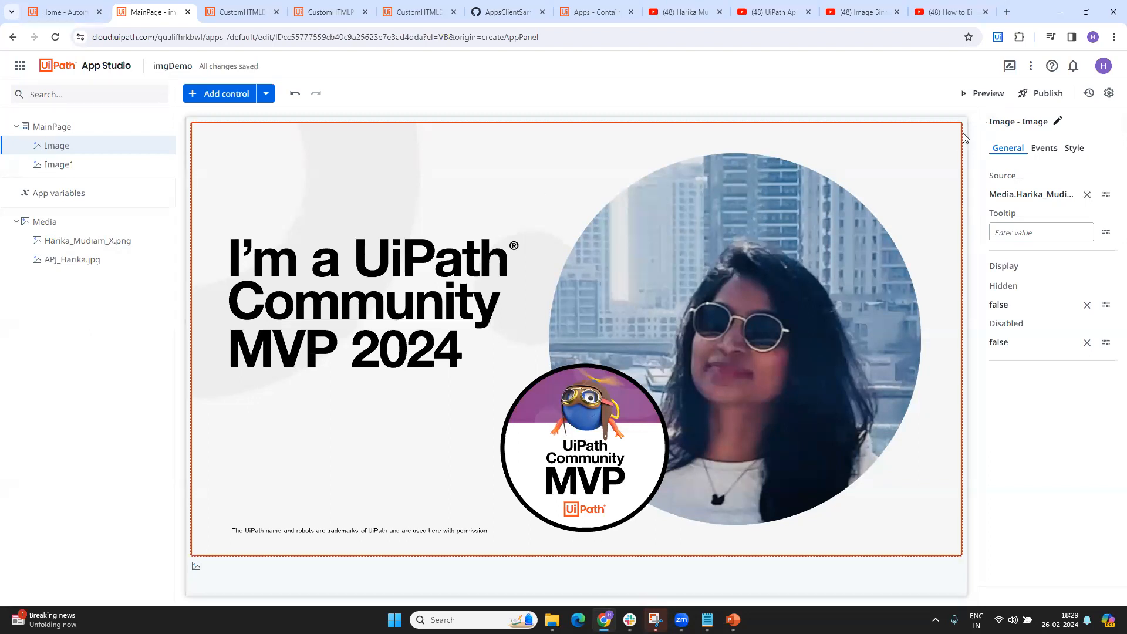
left_click(983, 95)
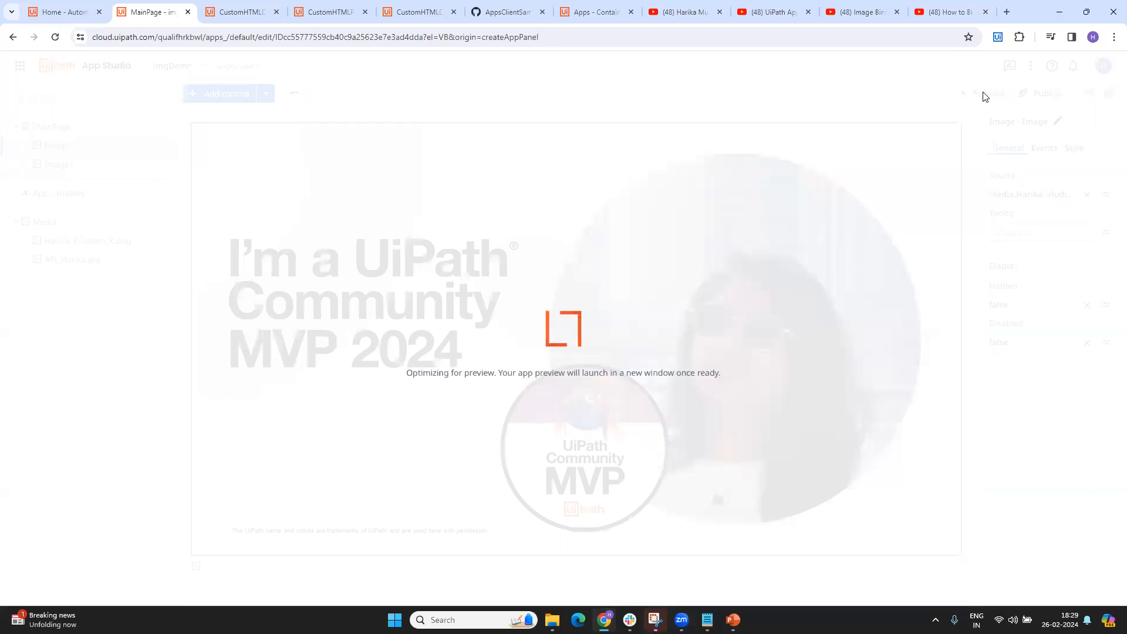